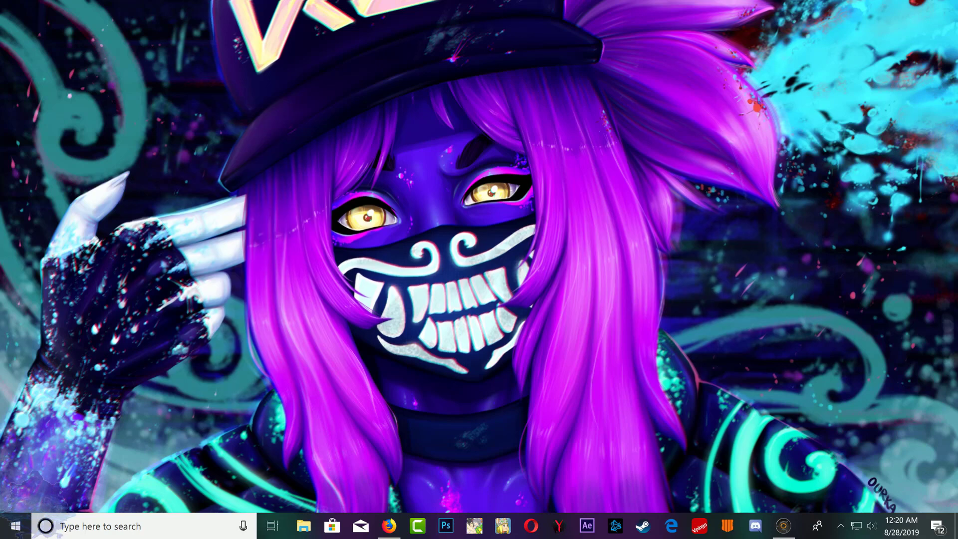
Restore the PSX Place page and highlight the title 'PS3 Proxy Server for Android v2.1'.
click(389, 525)
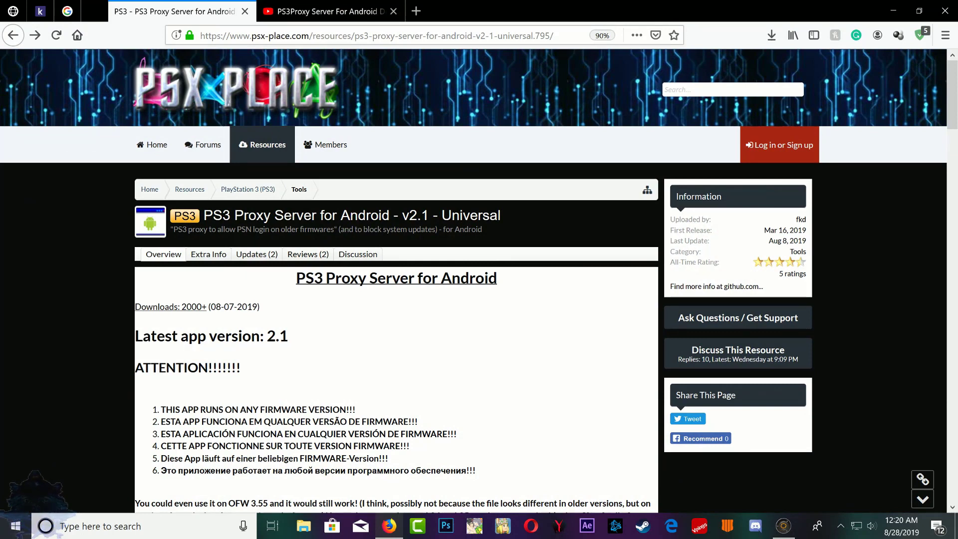
drag(204, 215, 389, 215)
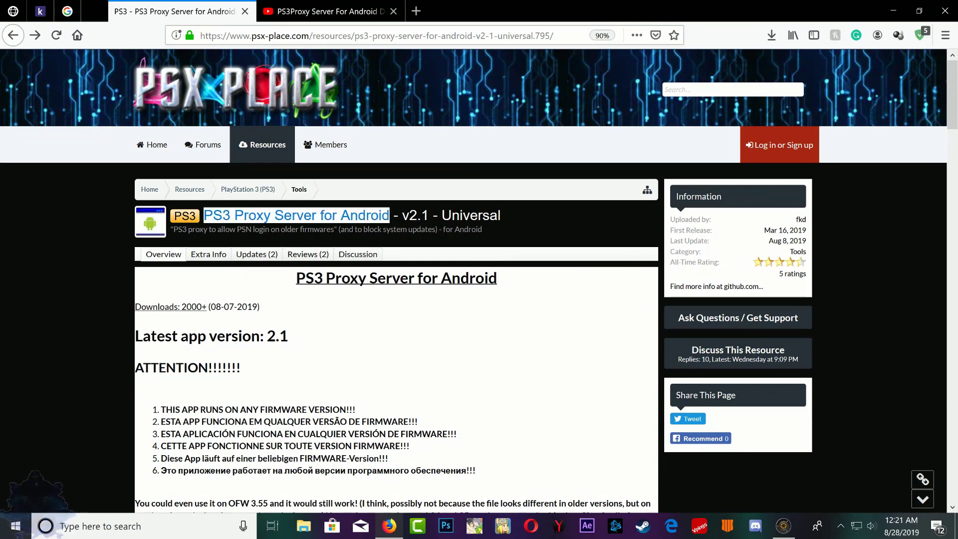
double_click(415, 215)
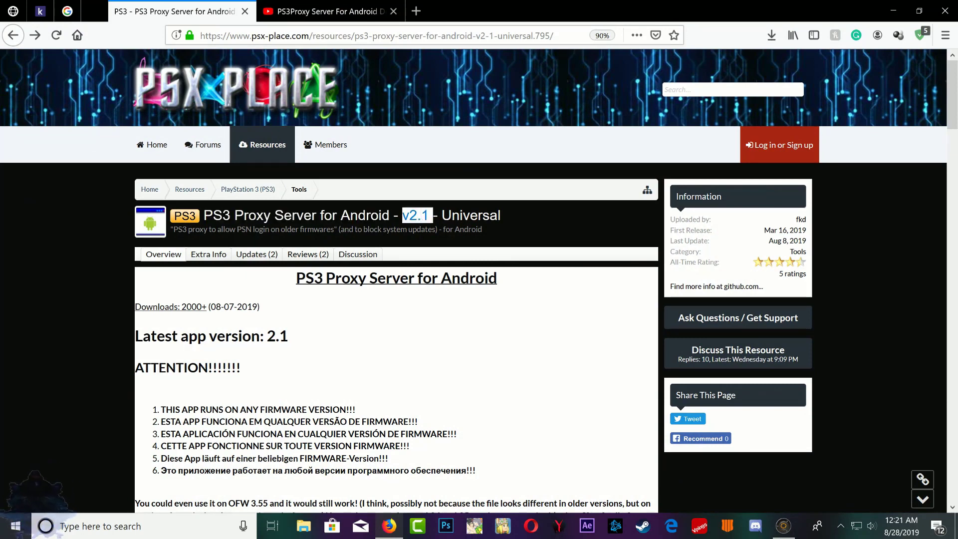
click(416, 215)
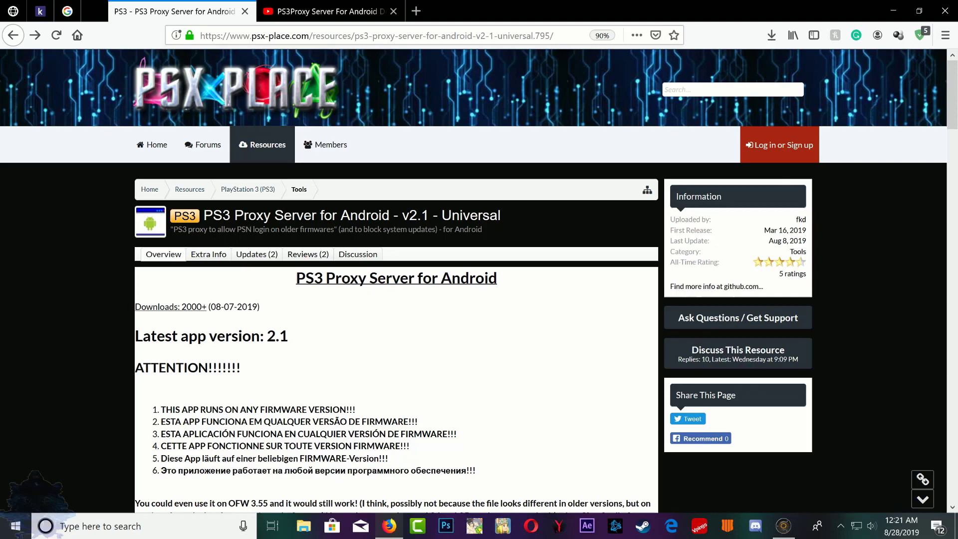
Scroll the Introduction to highlight minimum Android 4.2, then return to the title's 'Android'.
scroll(479, 279, down, 5)
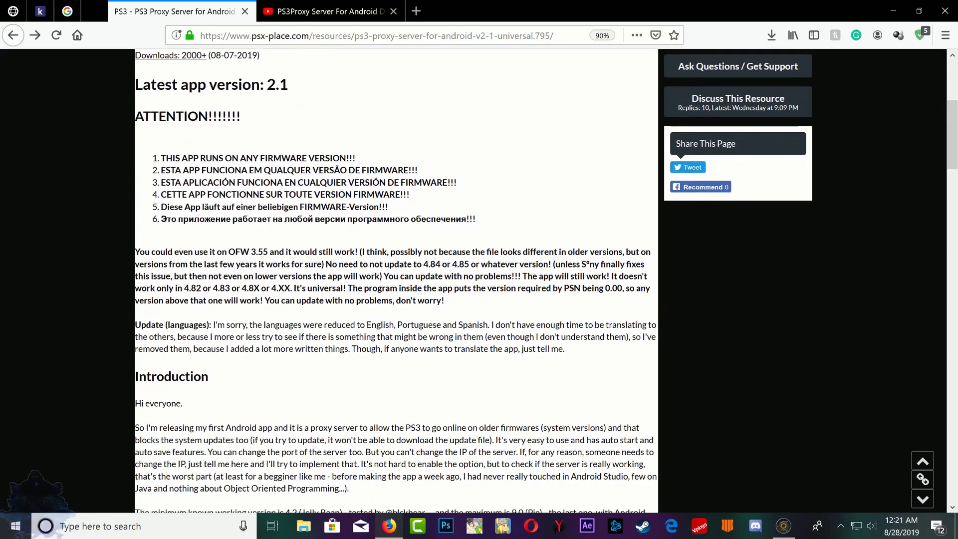
scroll(396, 279, down, 1)
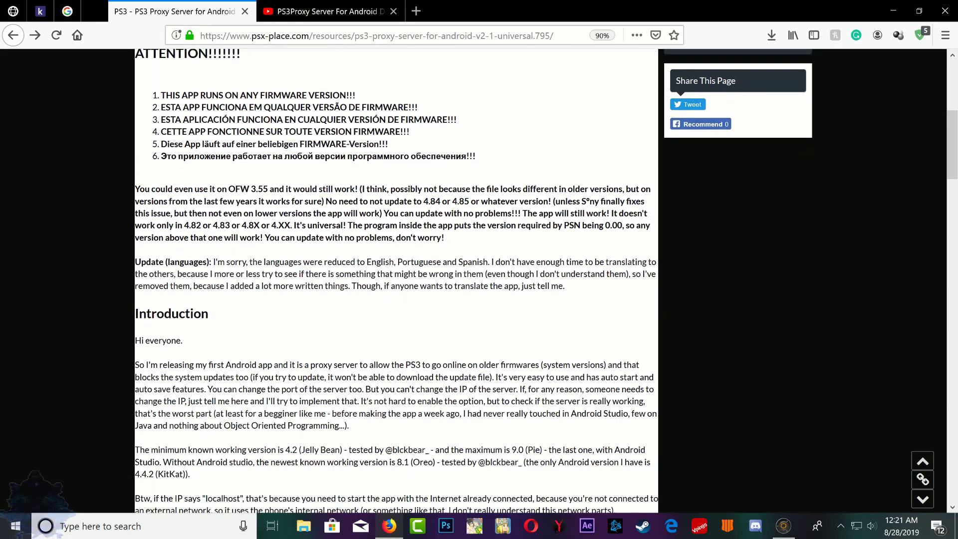
scroll(396, 280, down, 1)
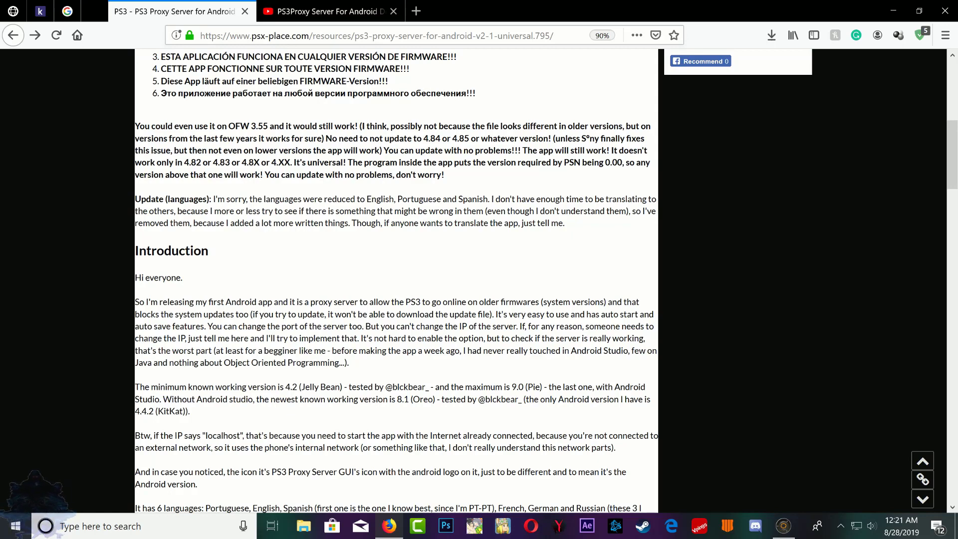
drag(284, 387, 339, 387)
click(339, 387)
key(Home)
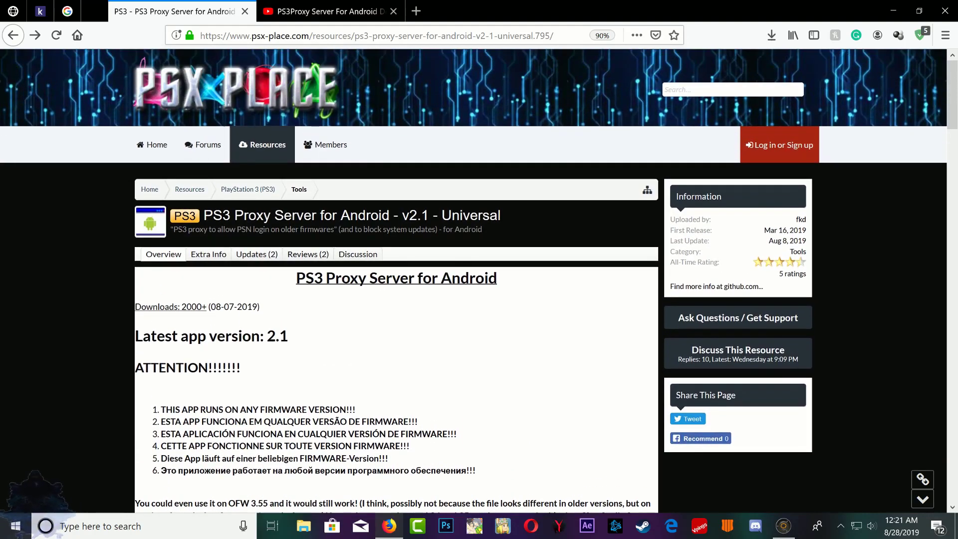
drag(340, 215, 393, 215)
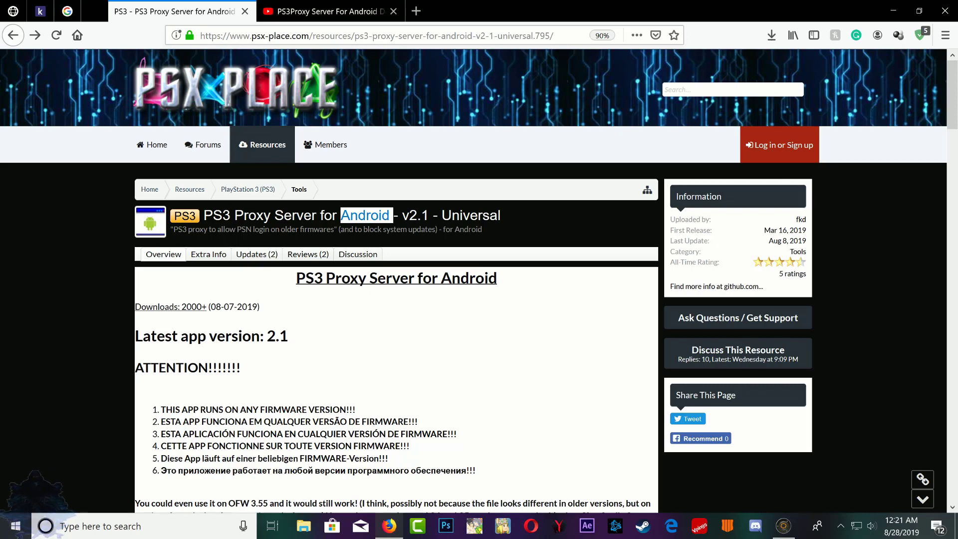
Highlight the latest app version 2.1 in the Download section.
double_click(277, 335)
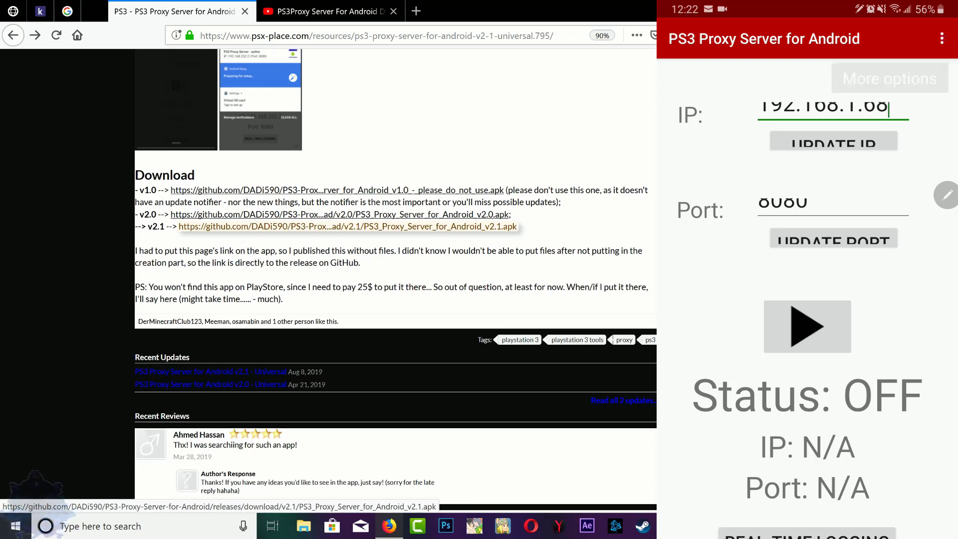
Check the app's Settings, start the proxy on 192.168.1.68:8080, and confirm its notification.
click(941, 38)
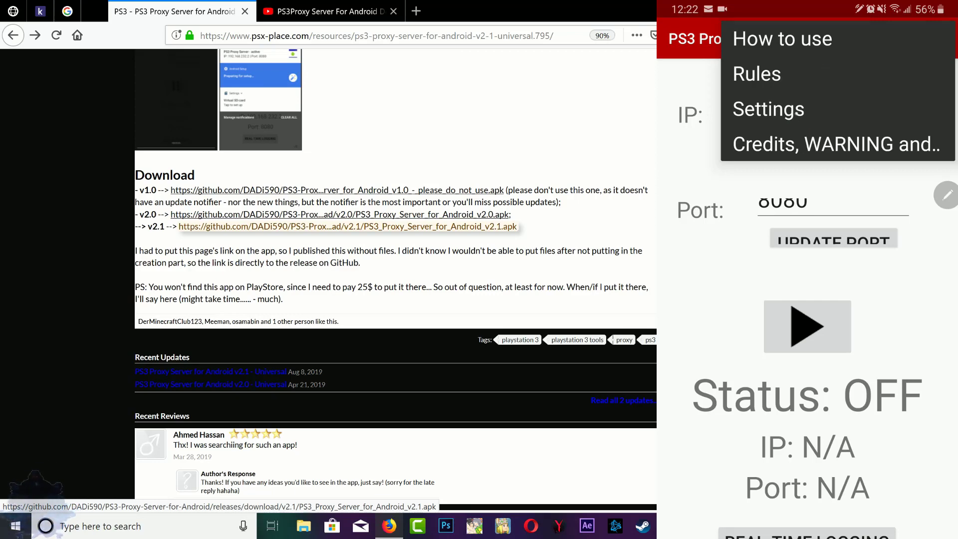
click(797, 111)
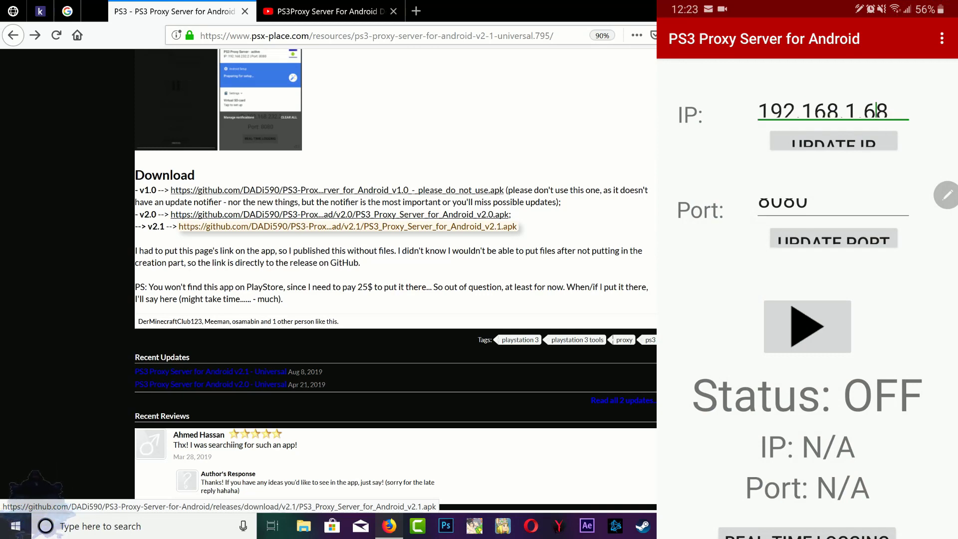
click(810, 330)
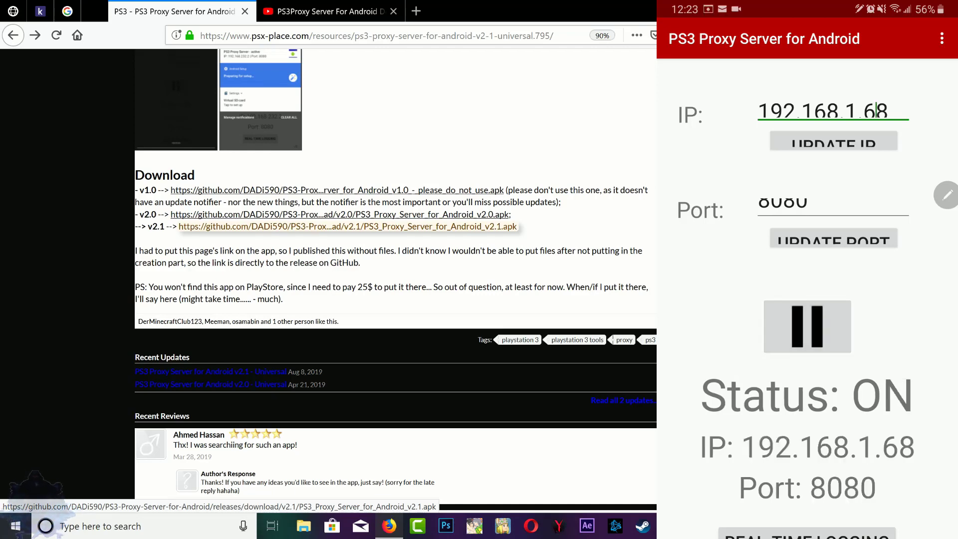
drag(807, 5, 806, 429)
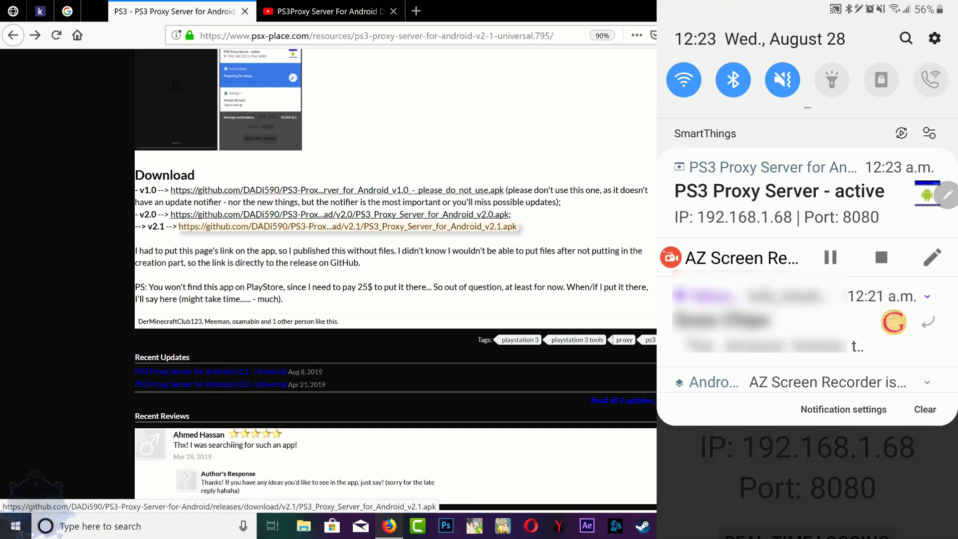
drag(807, 419, 806, 74)
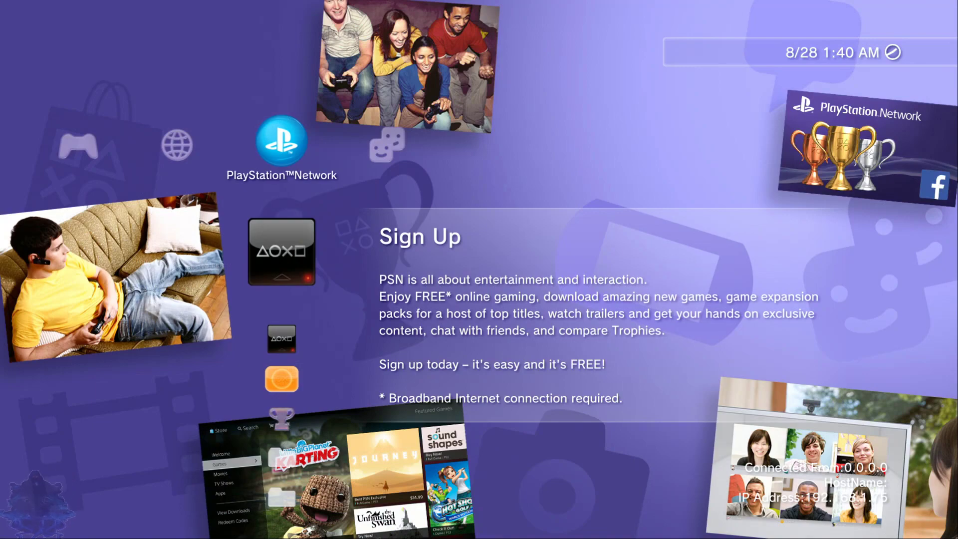
Dismiss the PSN sign-up and system update required message, then reach the Settings column.
key(Down)
key(Up)
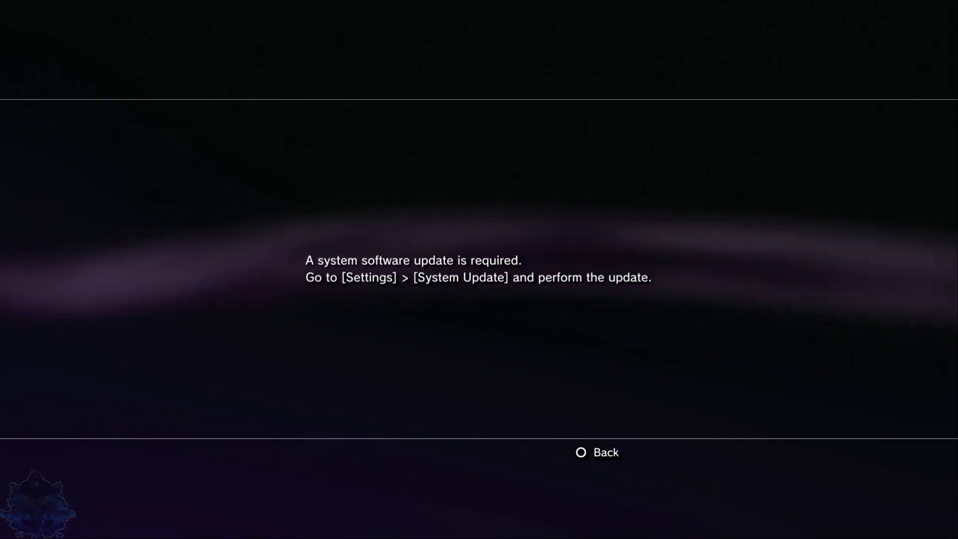
key(Escape)
key(Left)
key(Left)
key(Left)
key(Left)
key(Left)
key(Left)
key(Left)
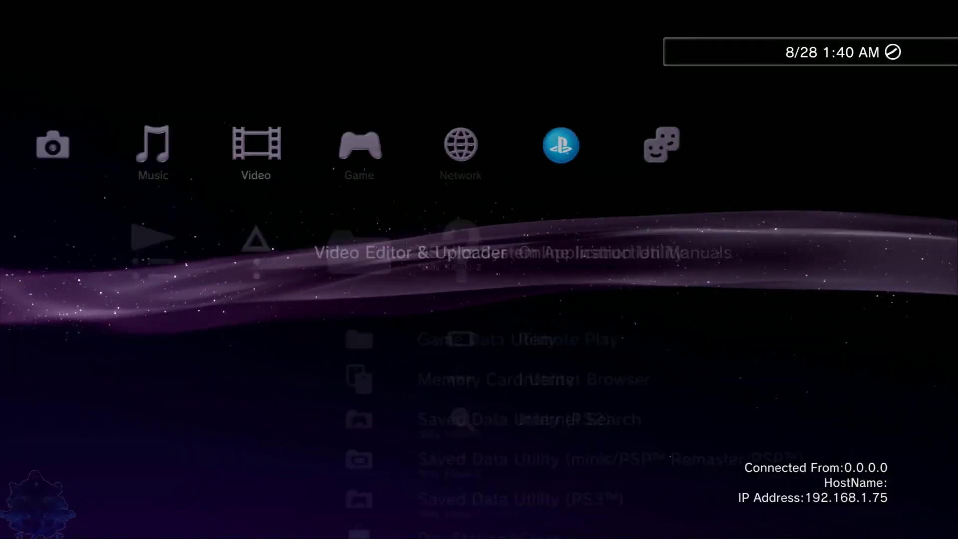
key(Right)
View System Information (version 4.84, IP 192.168.1.75), then move to Network Settings.
key(Down)
key(Down)
key(Down)
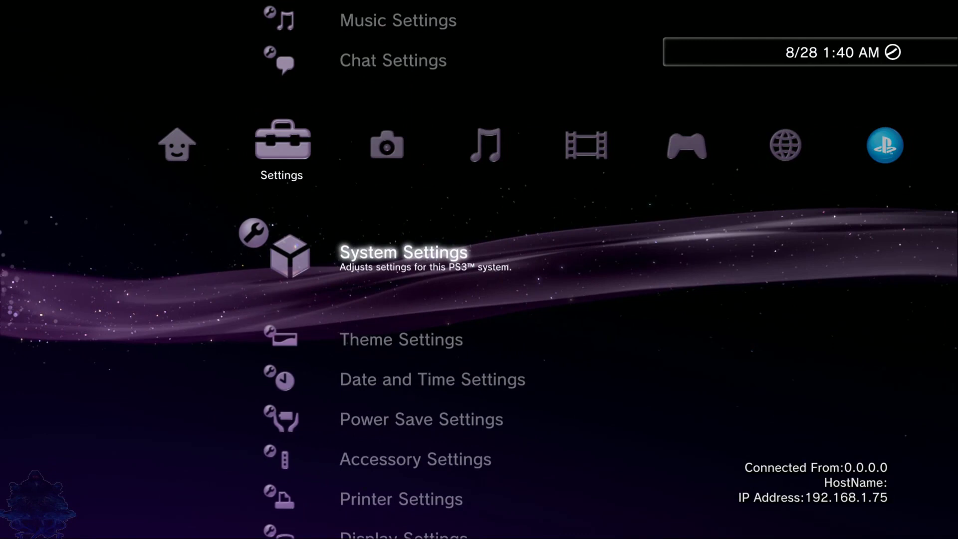
key(Return)
key(Up)
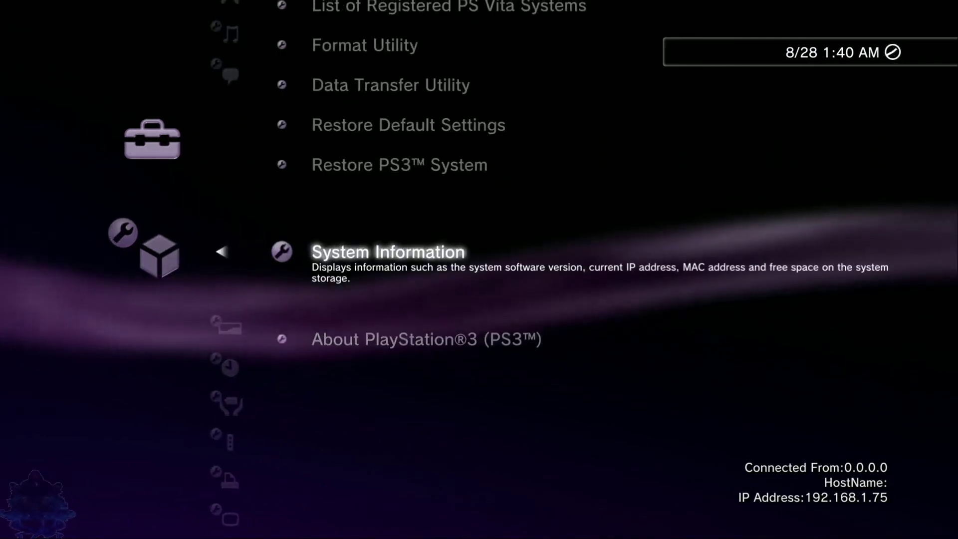
key(Return)
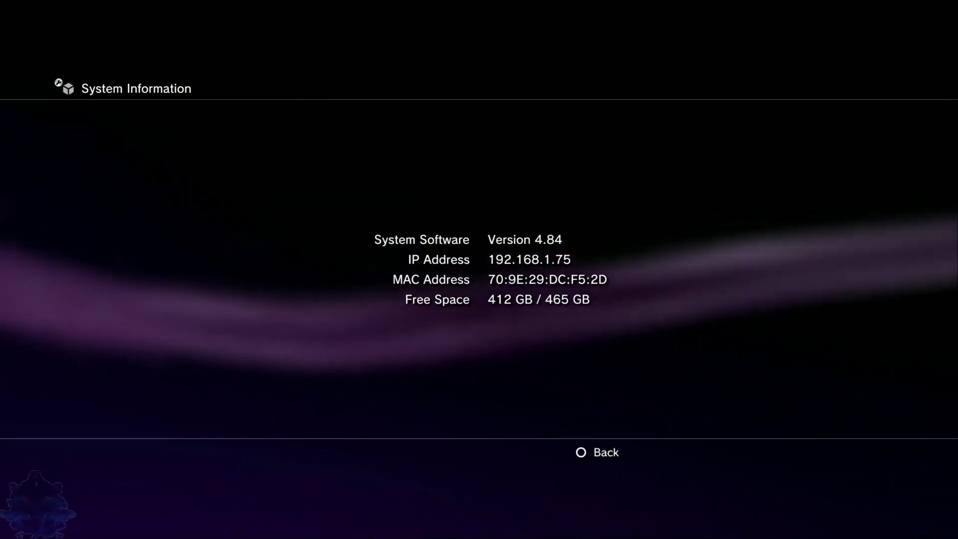
key(Escape)
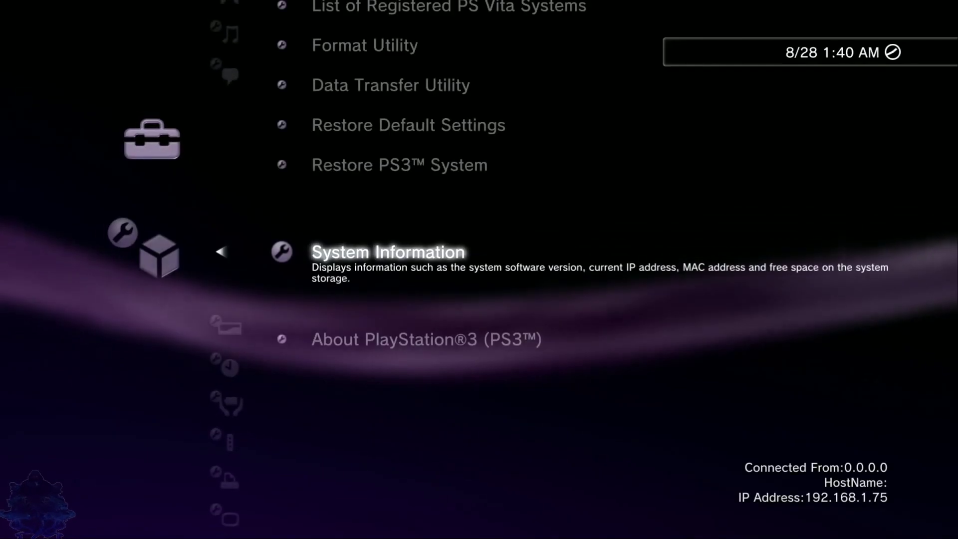
key(Escape)
key(Down)
key(Down)
key(Down)
key(Down)
key(Down)
key(Down)
key(Down)
key(Down)
key(Down)
key(Down)
key(Down)
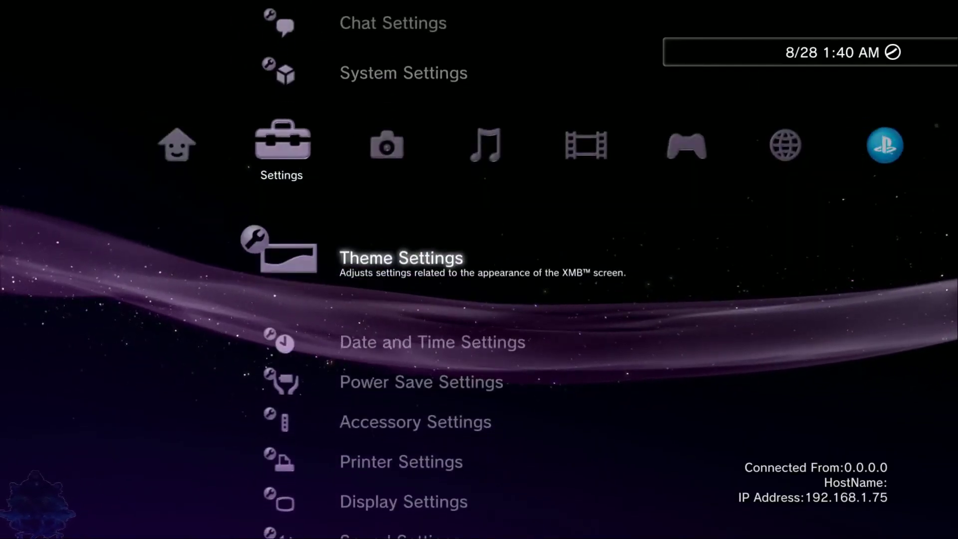
key(Up)
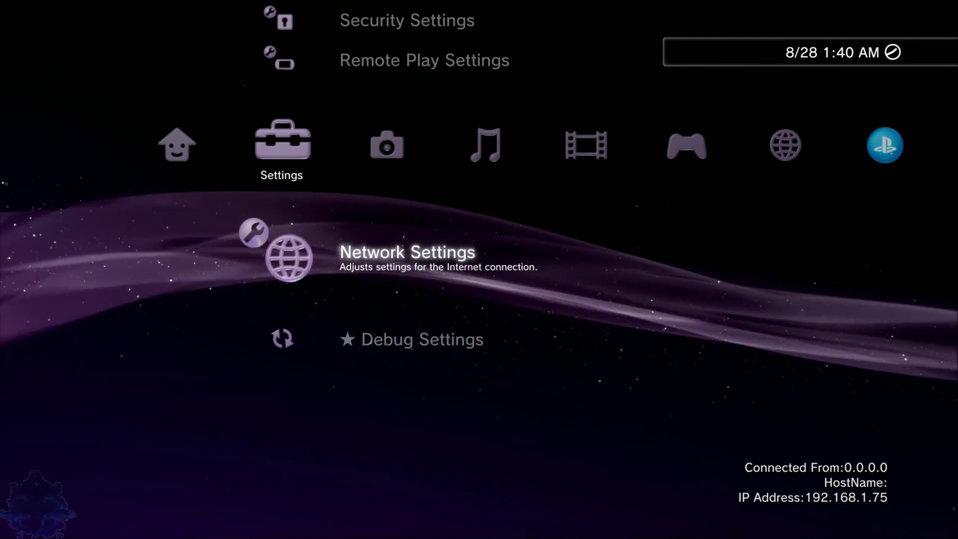
Start a custom wireless Internet connection with a manually entered network name.
key(Return)
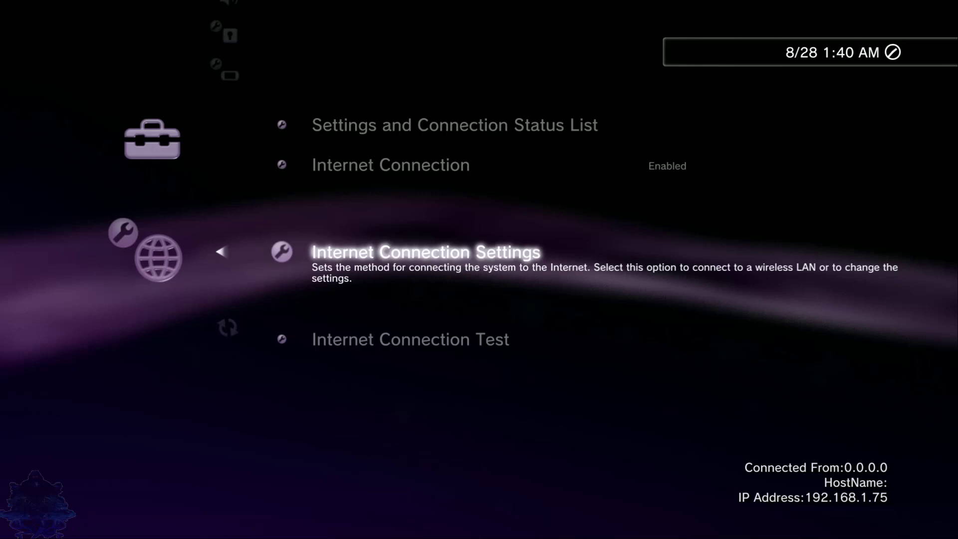
key(Return)
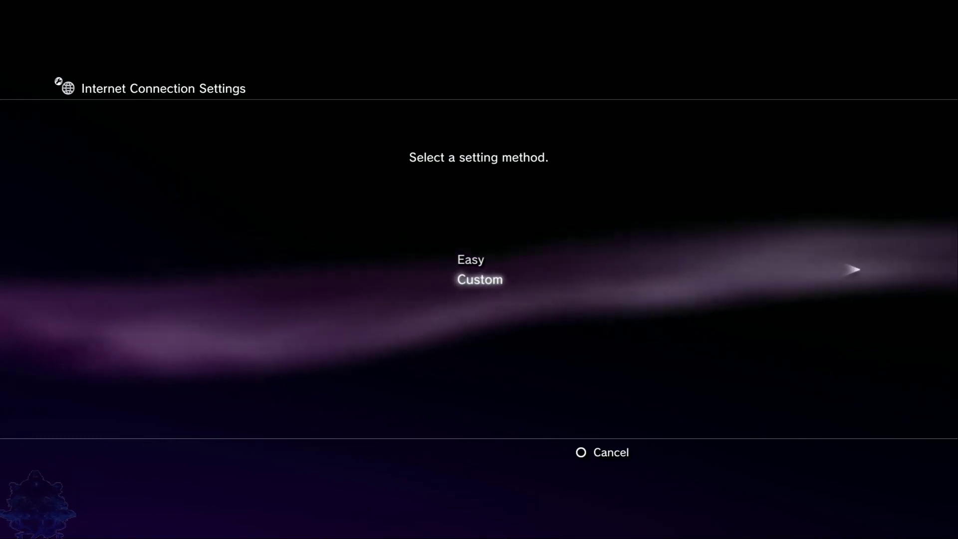
key(Return)
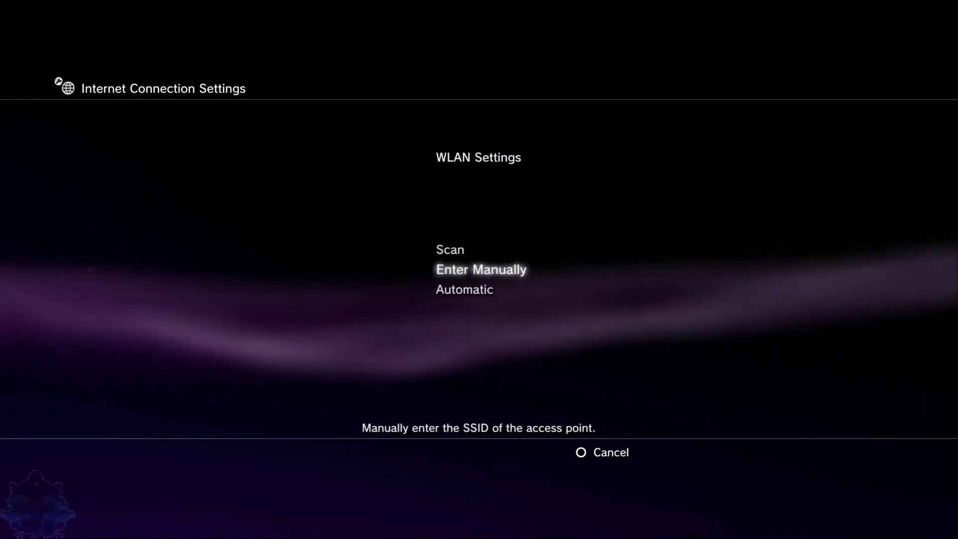
key(Return)
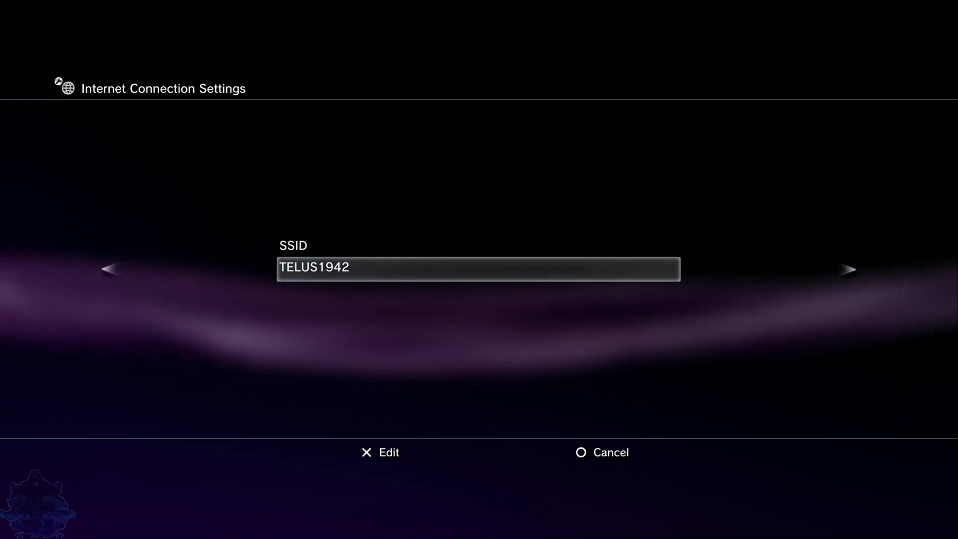
Keep SSID TELUS1942, use WPA-PSK/WPA2-PSK, leave DHCP unset, and enable the proxy server.
key(Right)
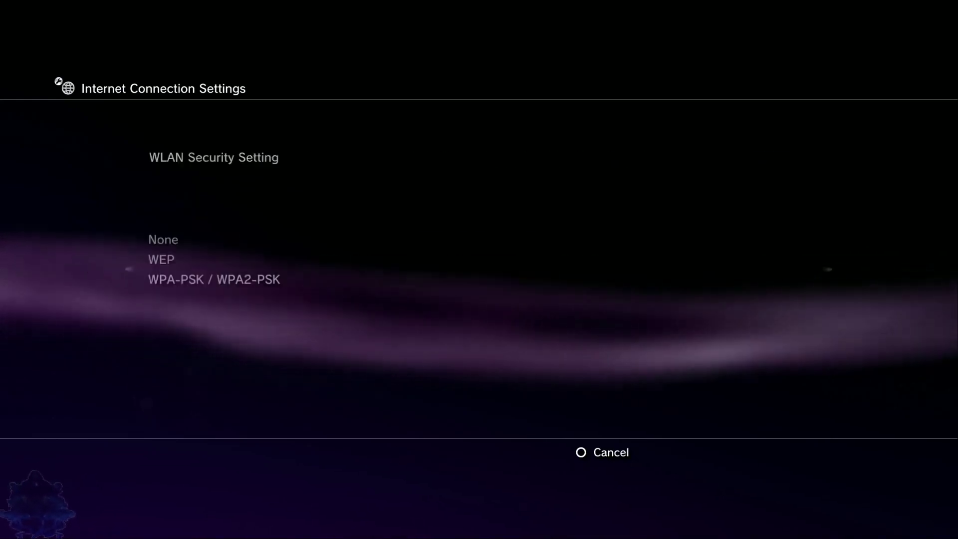
key(Right)
key(Right)
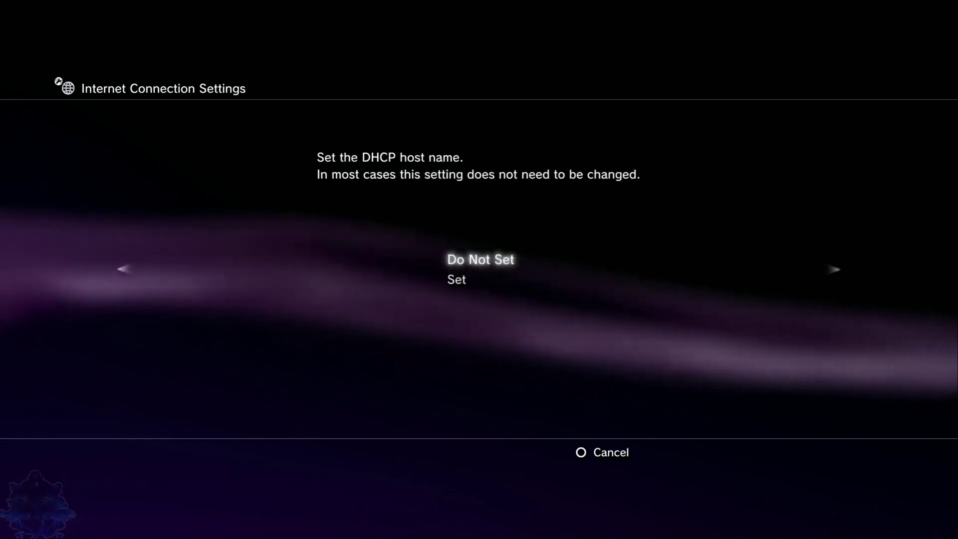
key(Right)
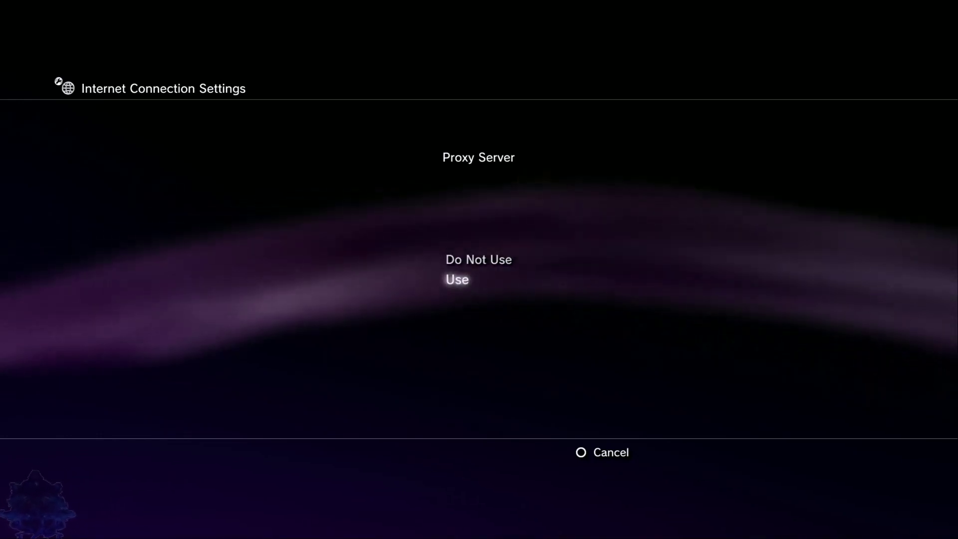
key(Right)
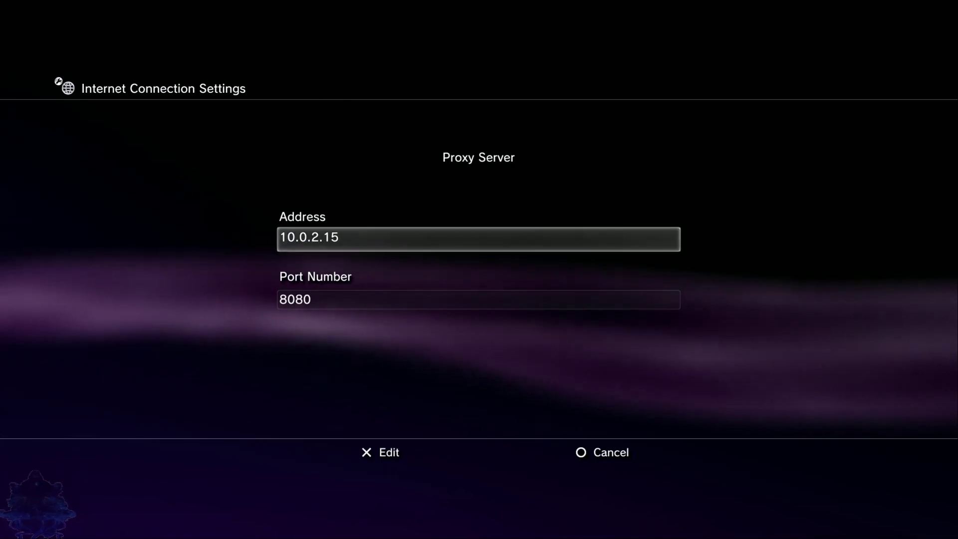
Change the proxy address to 192.168.1.68, keep port 8080, and continue to the Settings List.
key(Return)
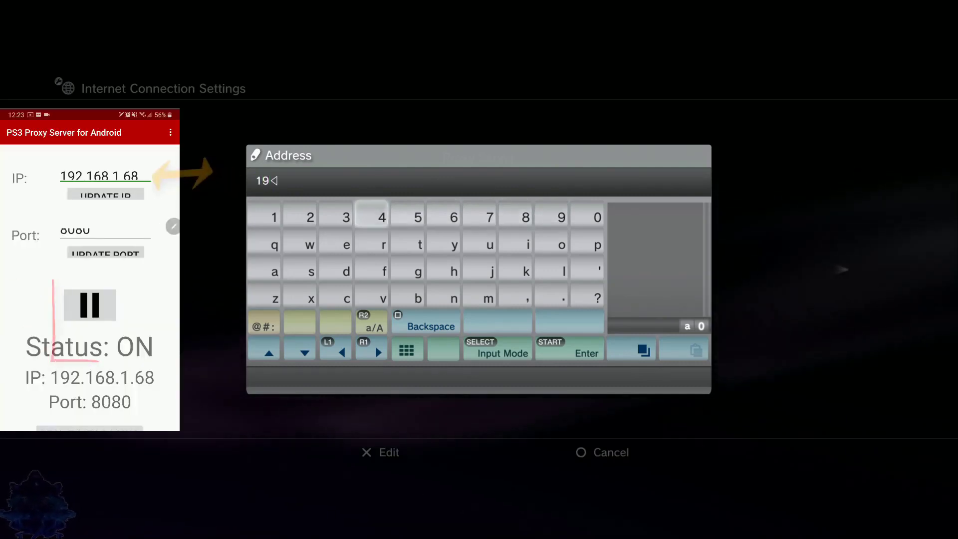
text(2)
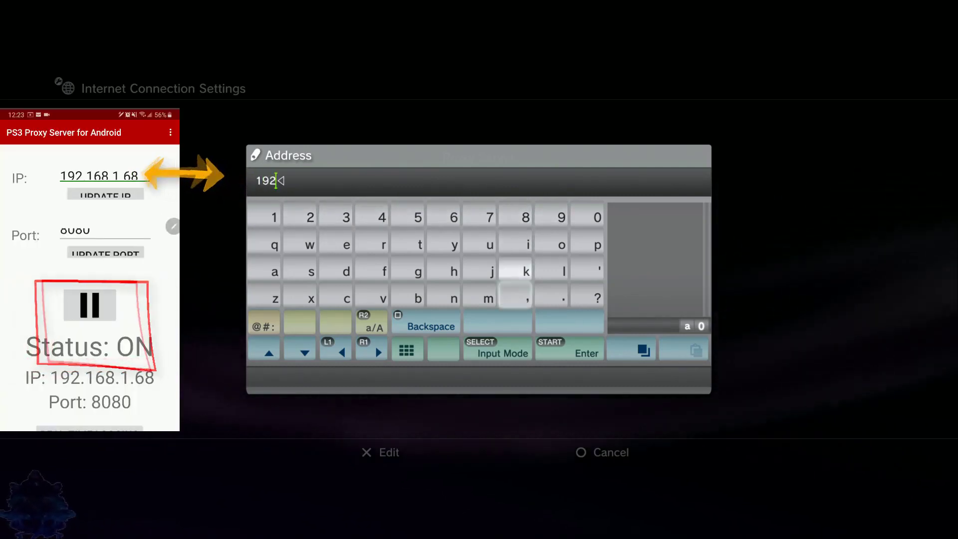
text(.)
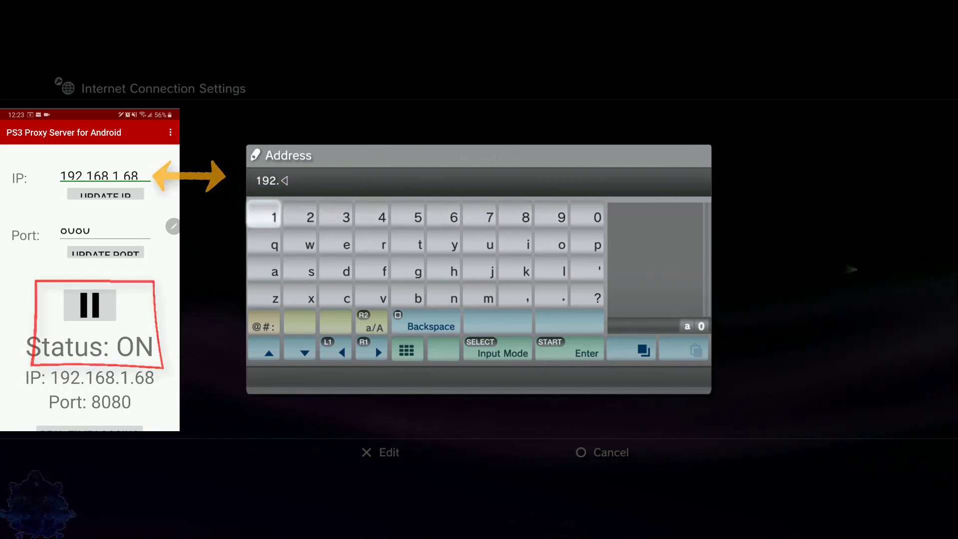
text(168.1.68)
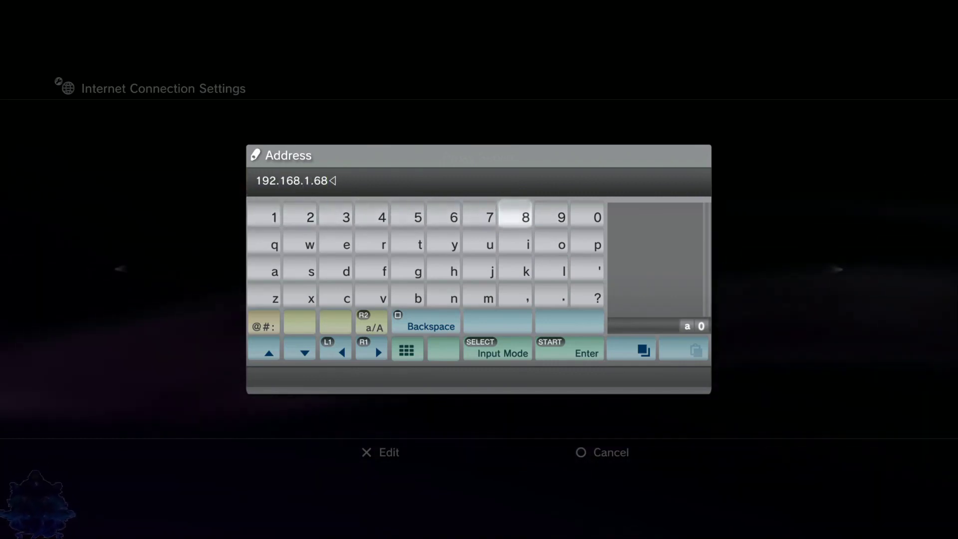
key(Return)
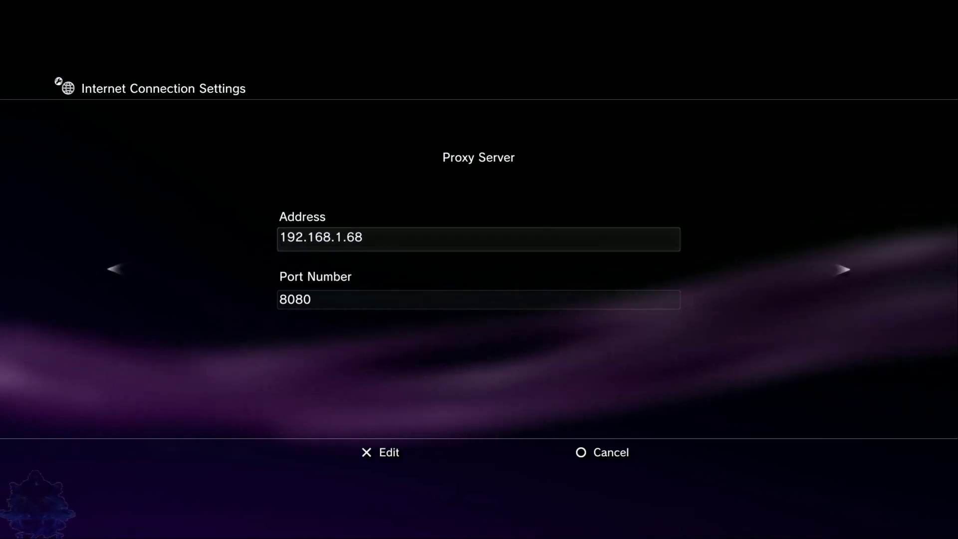
key(Right)
key(Right)
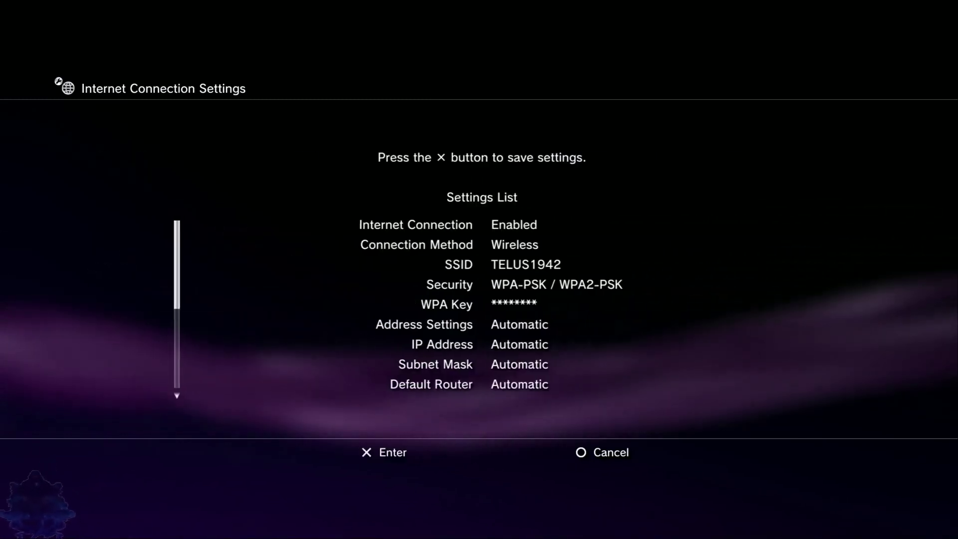
Save the new connection settings, then open PlayStation Network sign-up from the main menu.
key(Return)
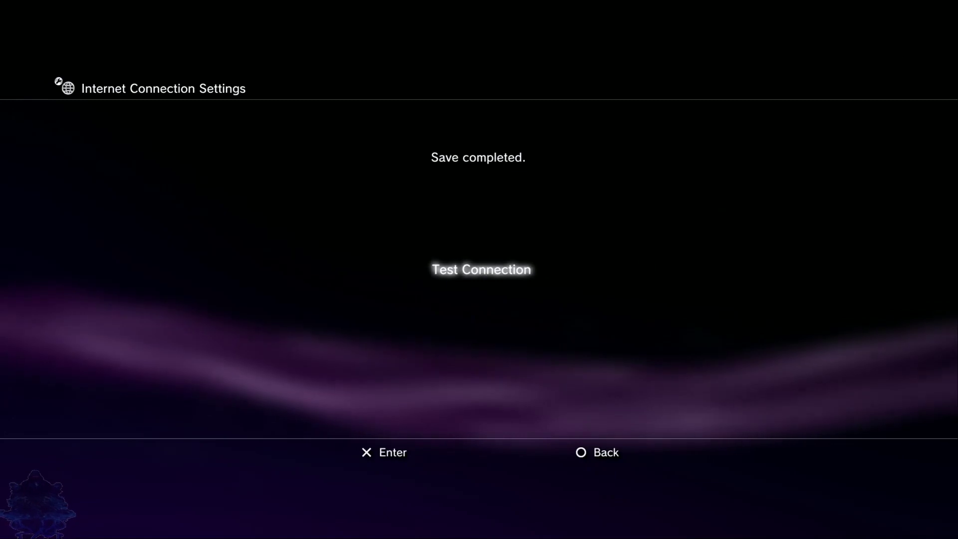
key(Escape)
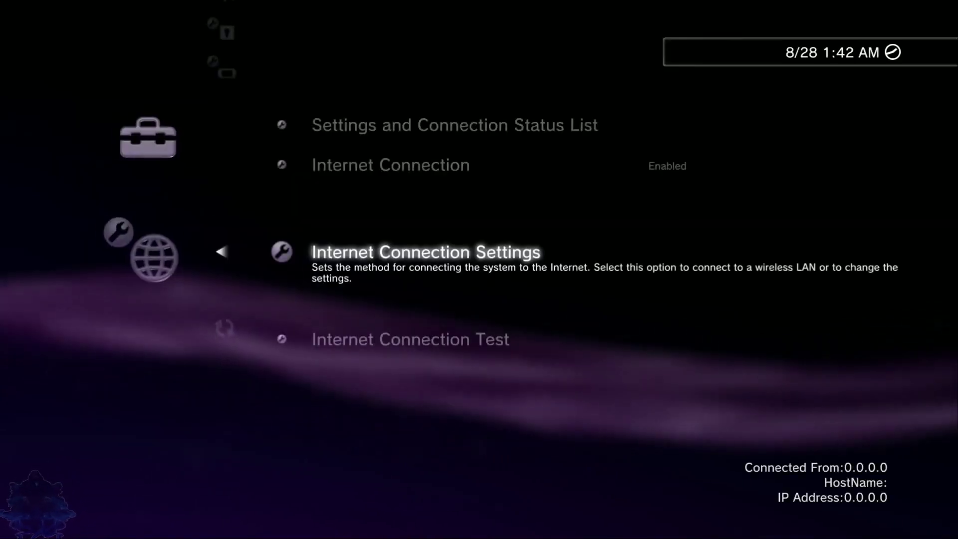
key(Escape)
key(Right)
key(Right)
key(Right)
key(Right)
key(Right)
key(Right)
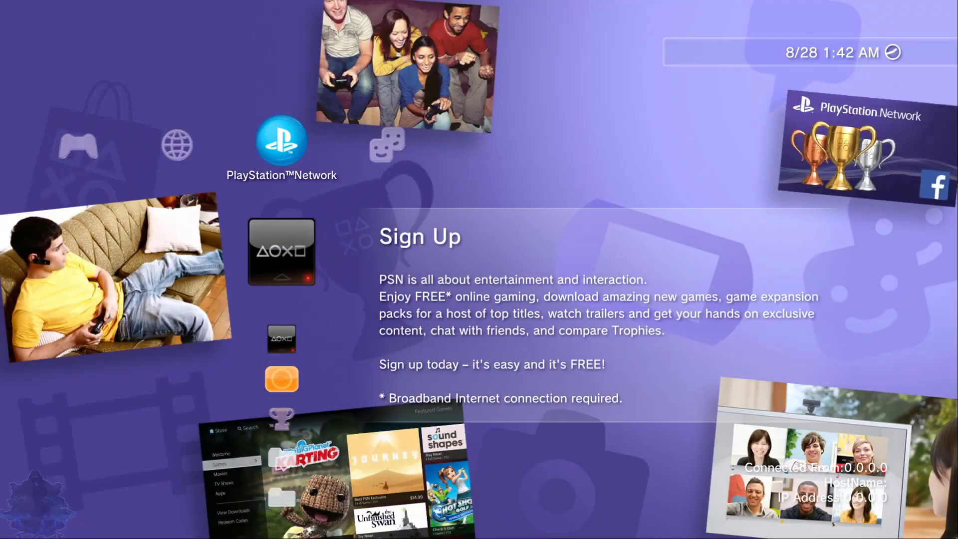
key(Return)
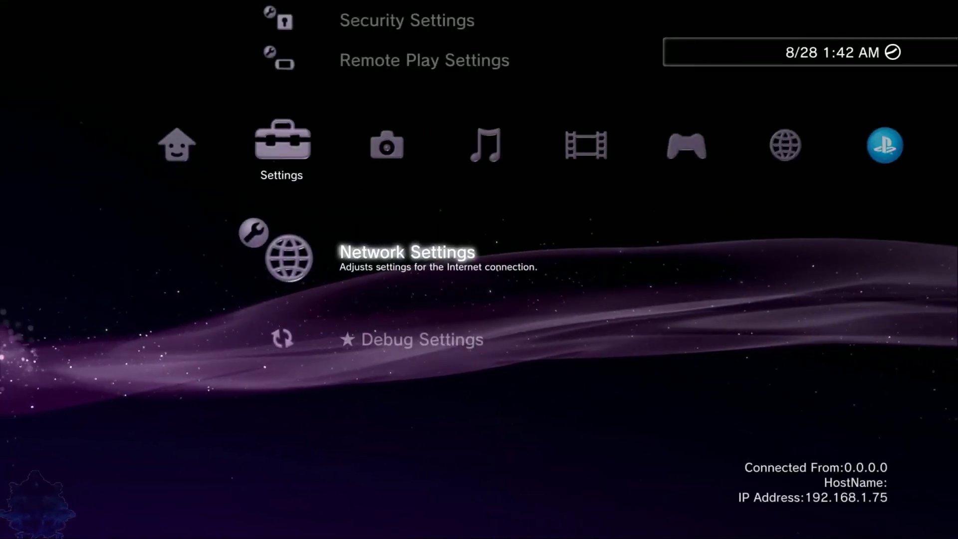
Run System Update via Internet to confirm the latest software, then move to PlayStation Network.
key(Up)
key(Up)
key(Up)
key(Up)
key(Up)
key(Up)
key(Up)
key(Up)
key(Up)
key(Up)
key(Up)
key(Up)
key(Up)
key(Up)
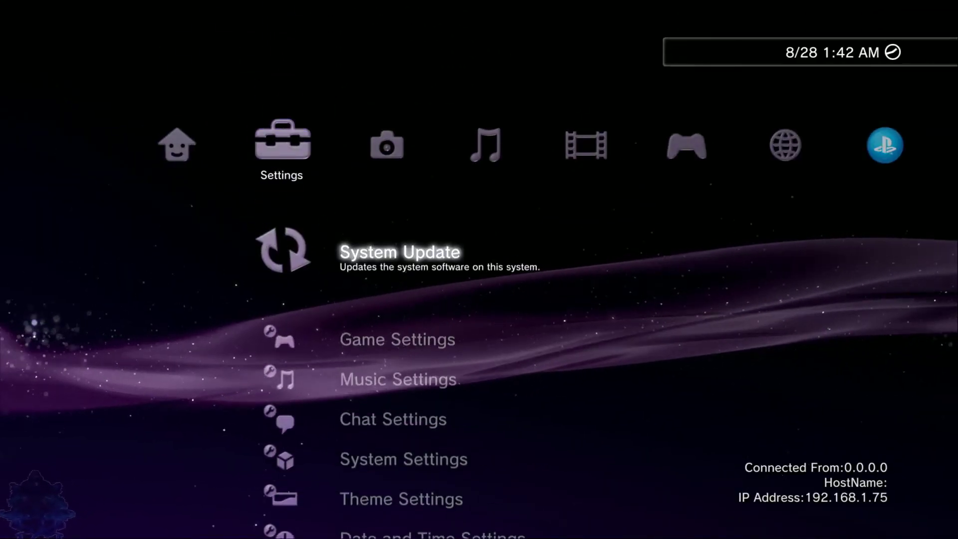
key(Return)
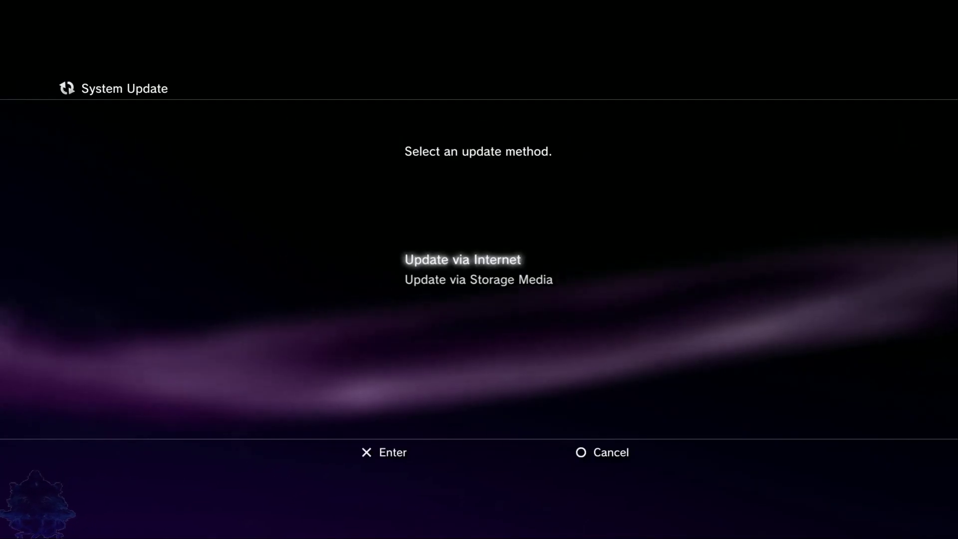
key(Return)
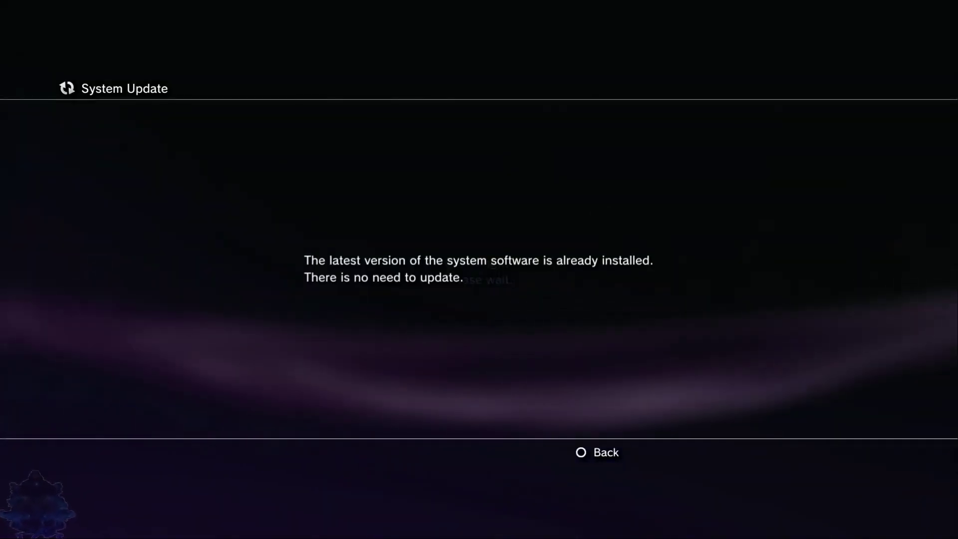
key(Escape)
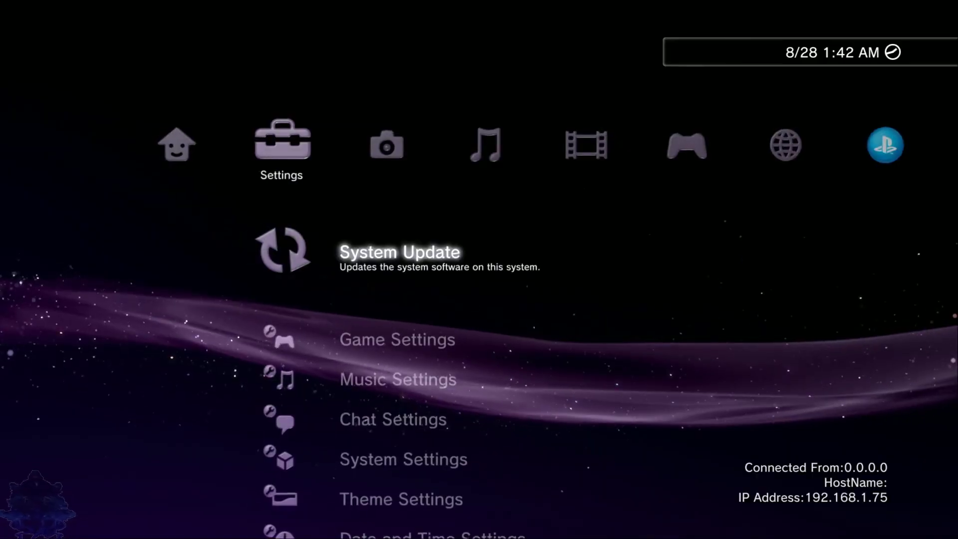
key(Right)
key(Right)
key(Right)
key(Right)
key(Right)
key(Right)
key(Right)
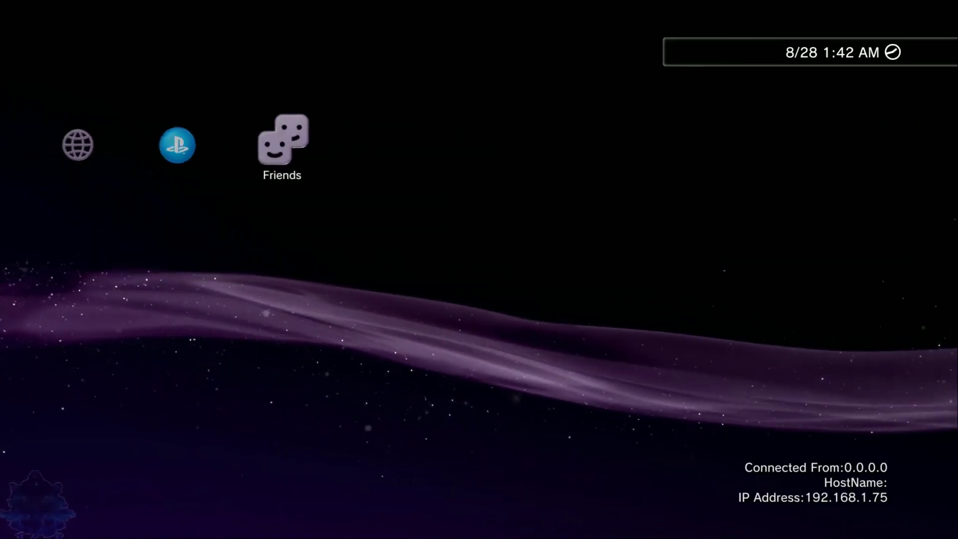
key(Left)
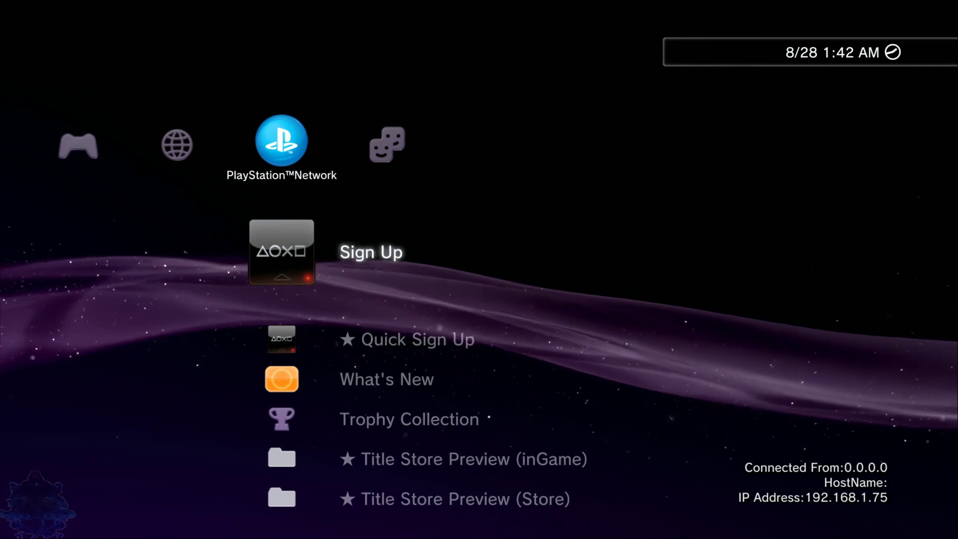